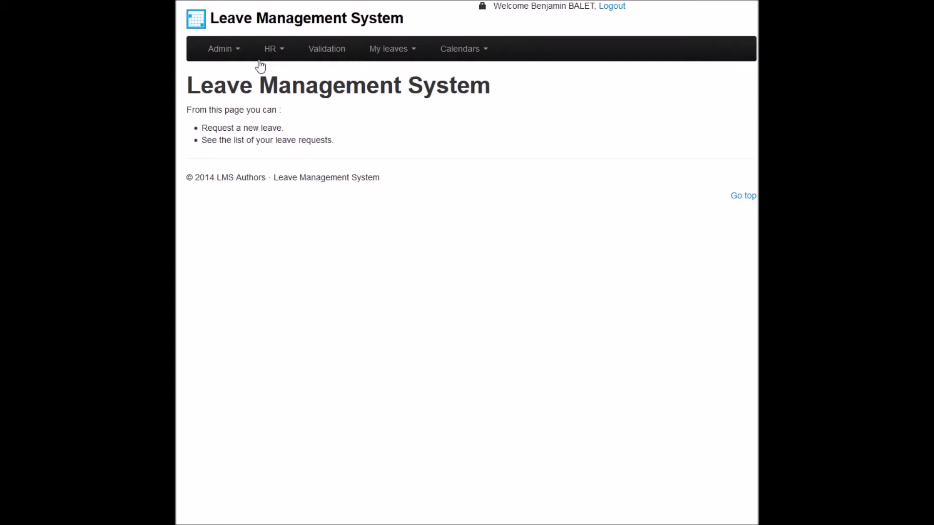
Choose 'Add a user' from the Admin menu to reach the Create a new user form.
click(230, 50)
click(220, 52)
click(229, 94)
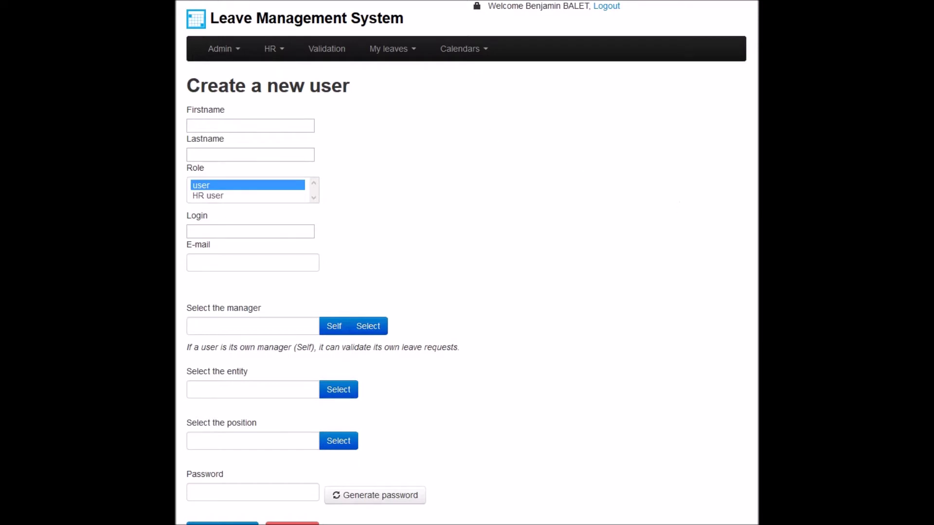
drag(757, 208, 753, 260)
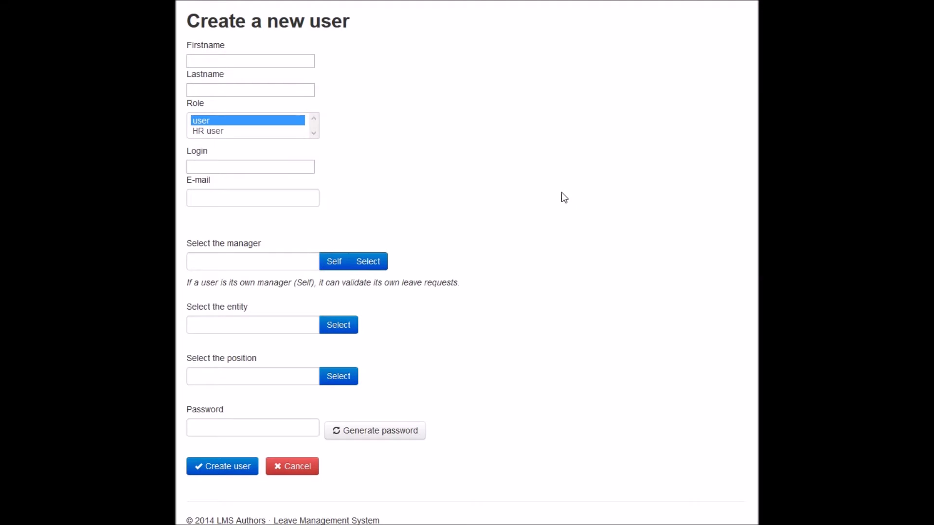
click(313, 60)
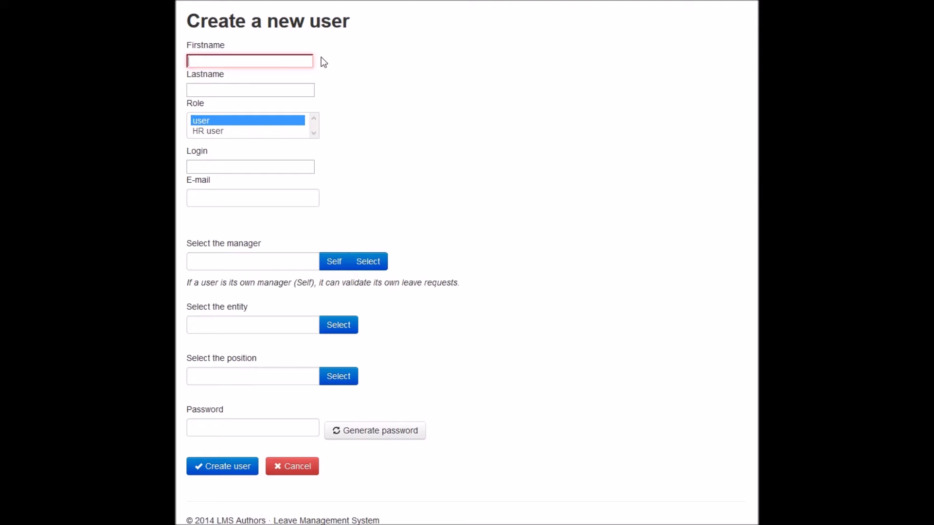
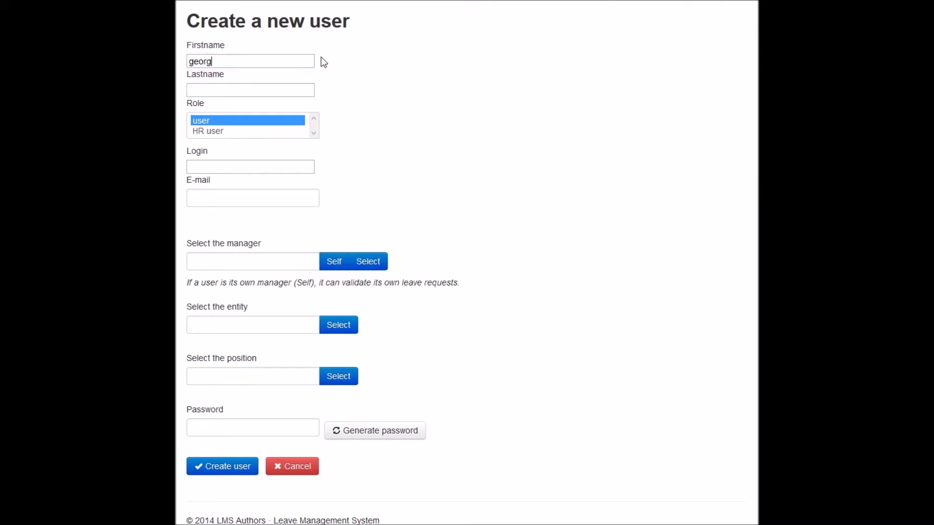
click(271, 89)
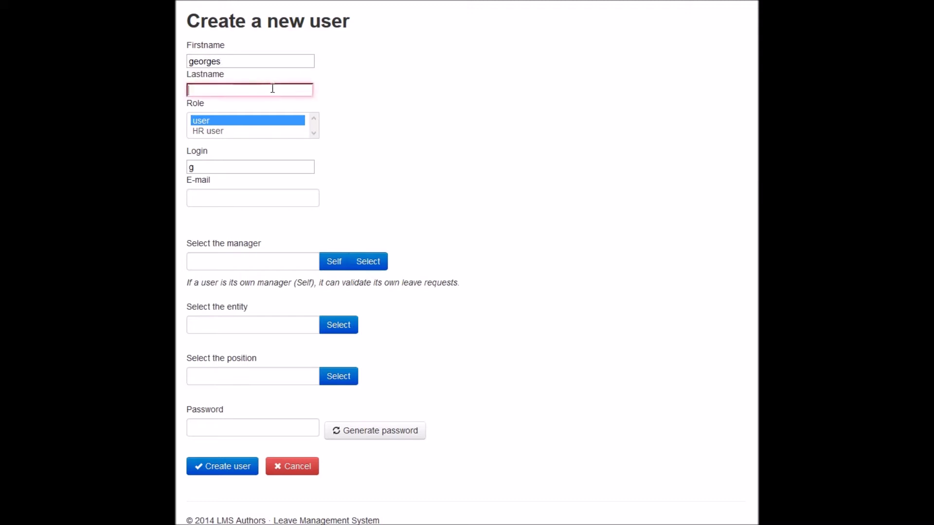
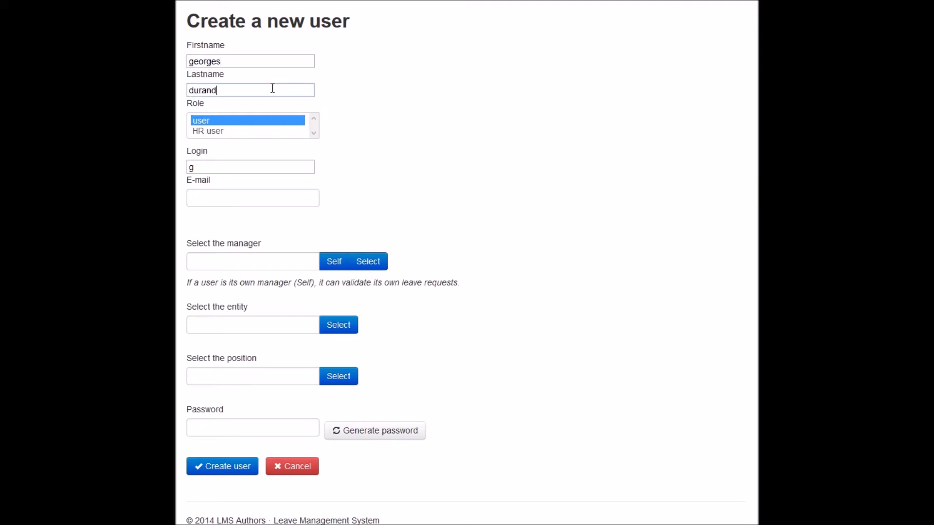
click(264, 124)
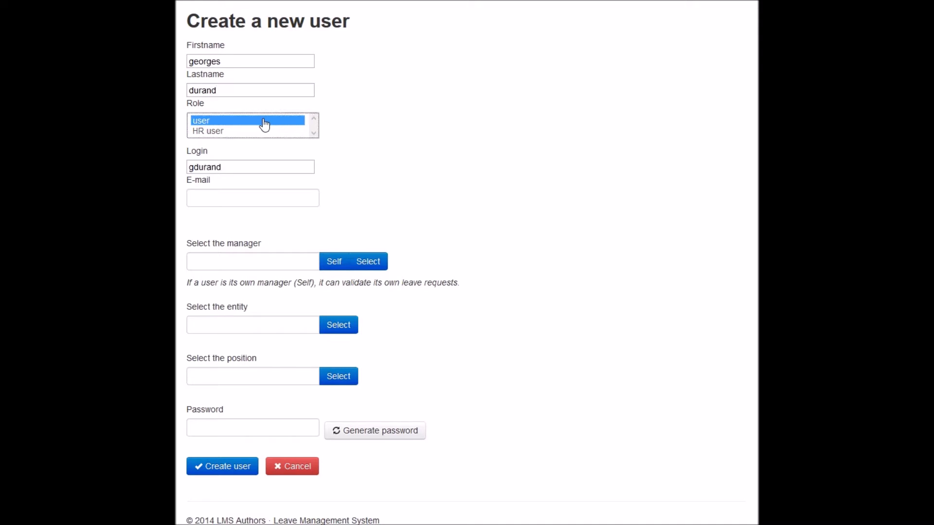
click(253, 132)
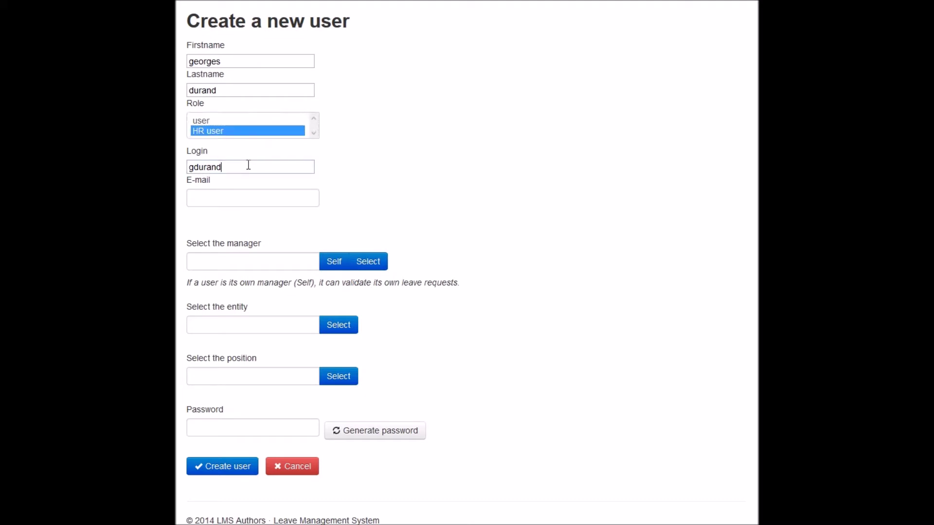
drag(244, 165, 179, 167)
key(ctrl+c)
click(243, 192)
key(ctrl+v)
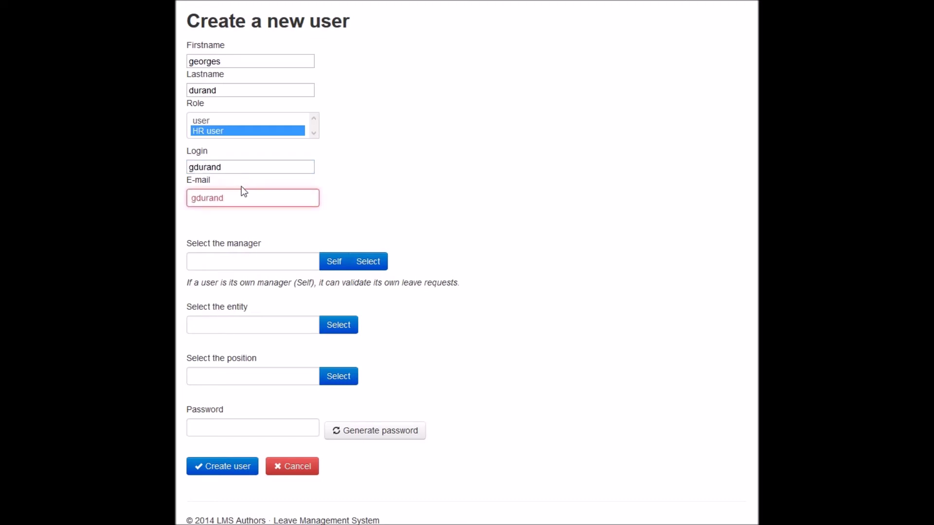
text(@lms)
text(.org)
drag(265, 200, 187, 208)
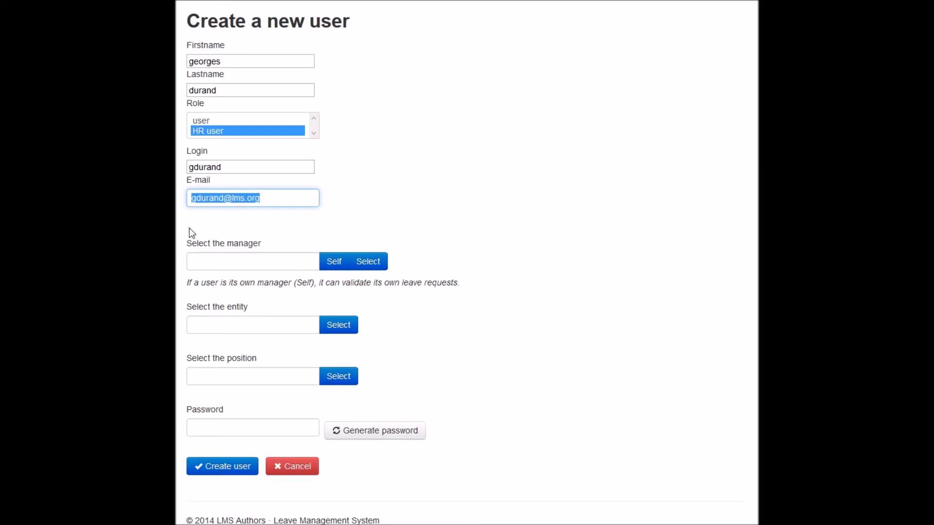
Pick Benjamin Balet as manager, then switch to Self so it reads 'No line manager'.
click(199, 265)
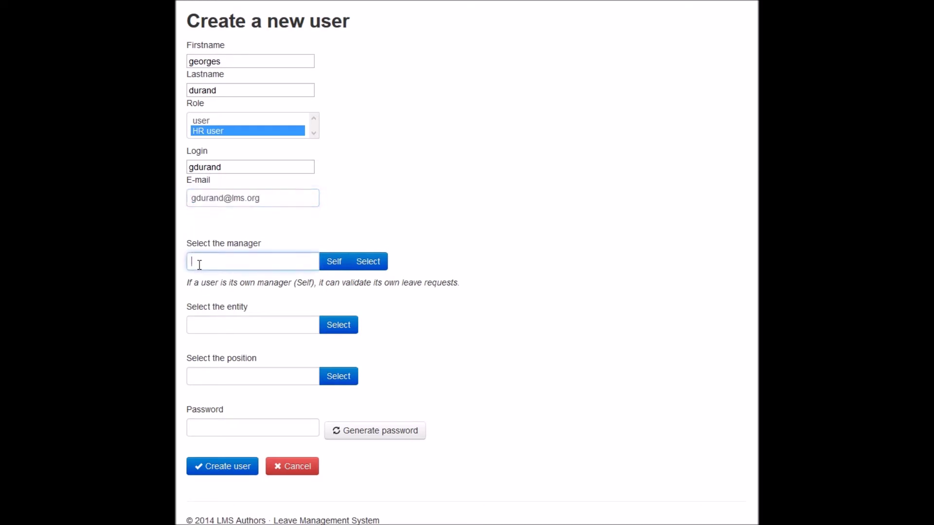
click(378, 265)
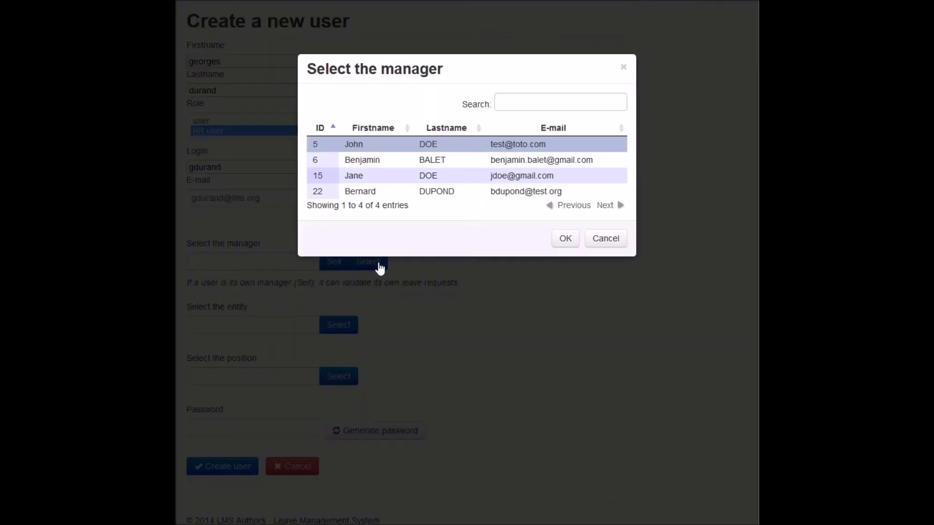
click(540, 98)
text(balet)
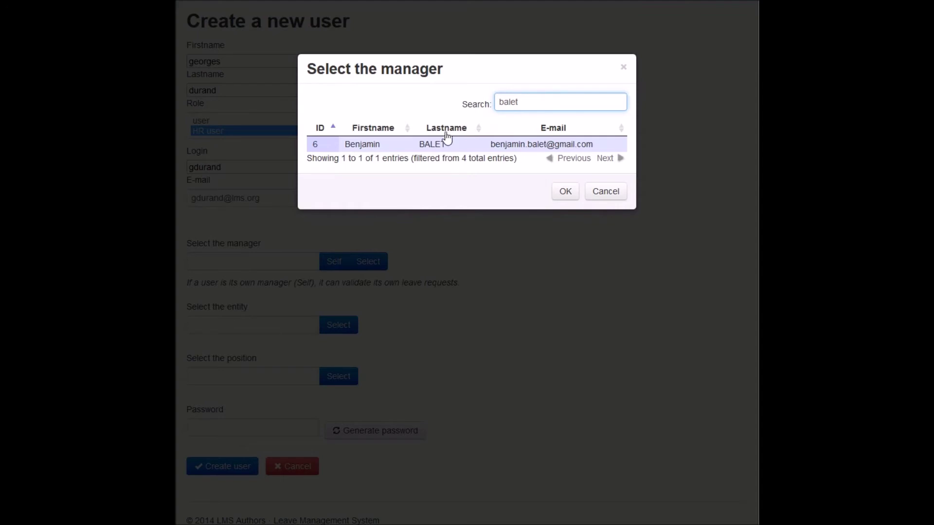
click(367, 145)
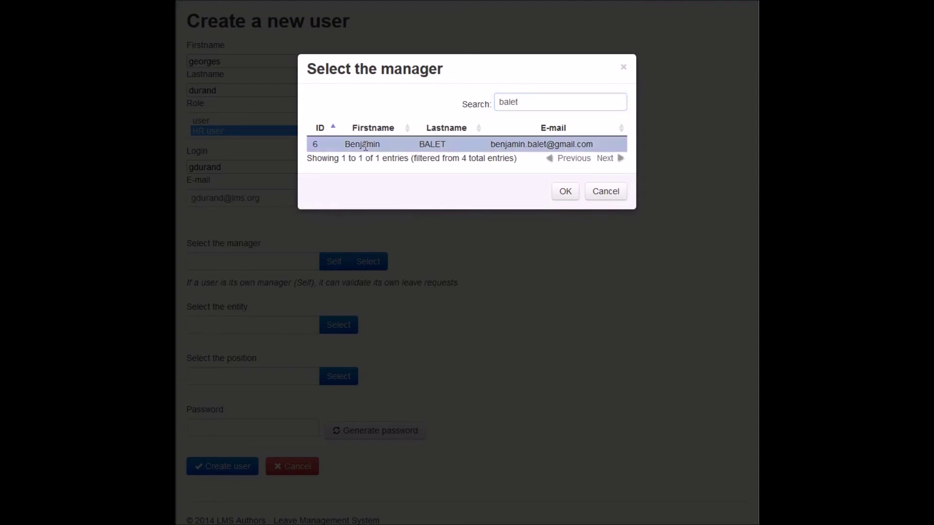
click(564, 191)
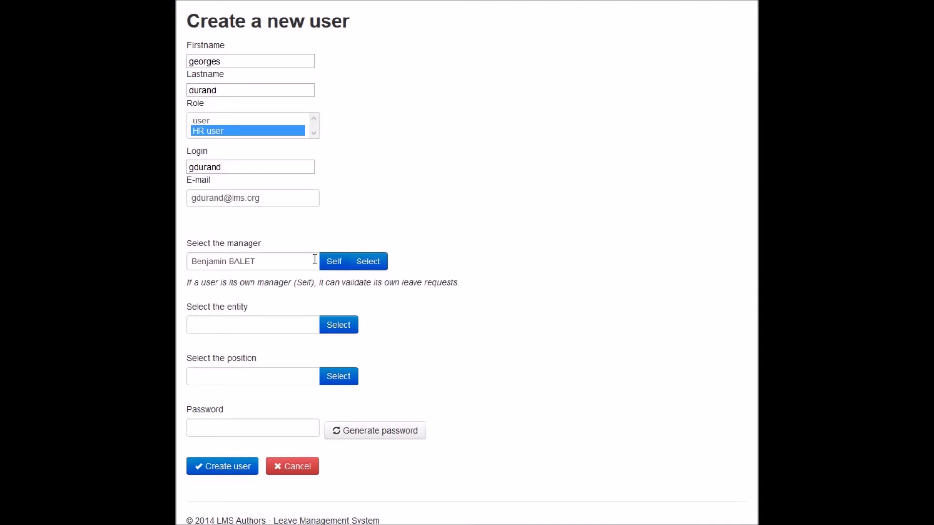
drag(279, 261, 180, 262)
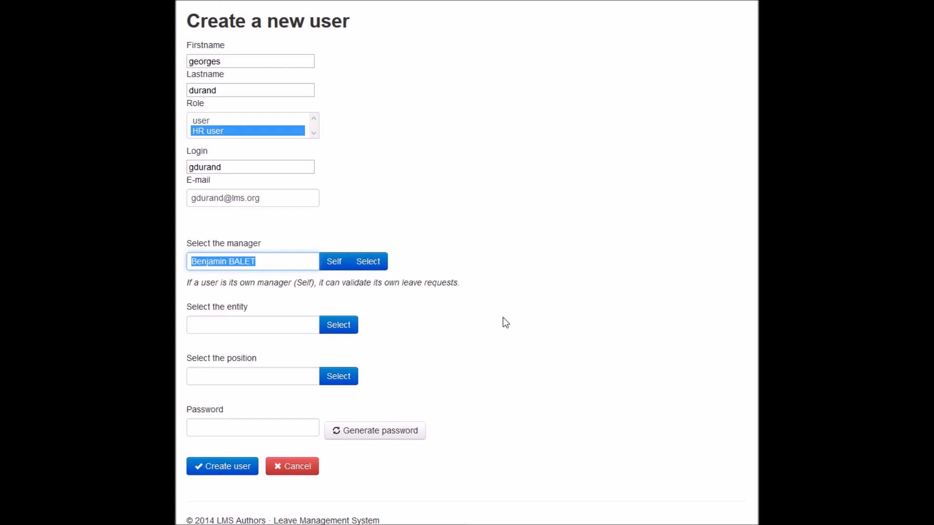
click(335, 265)
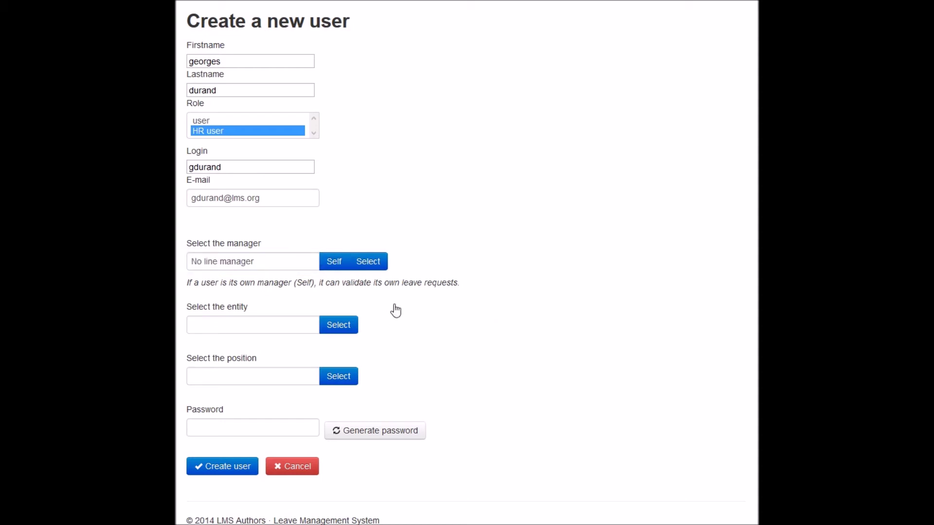
Browse the PNF and PNC branches of the entity tree in the entity selector.
click(281, 329)
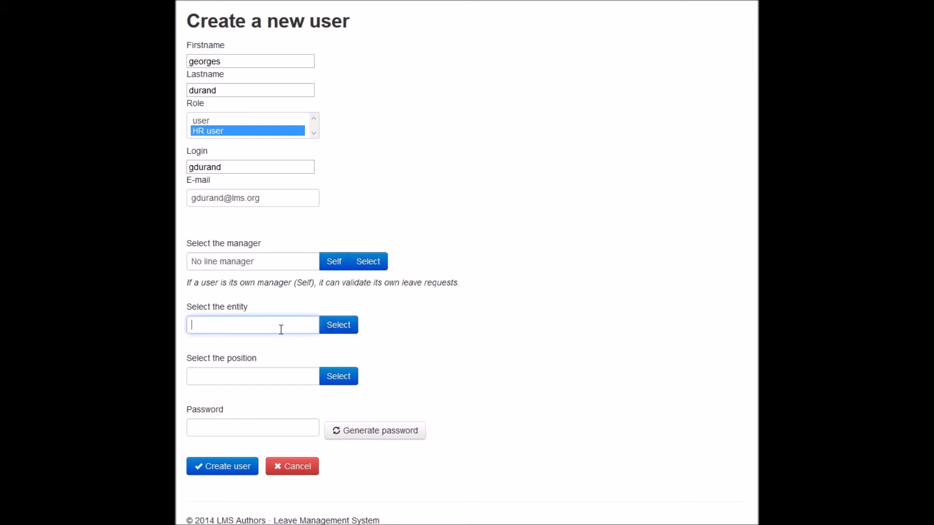
click(341, 329)
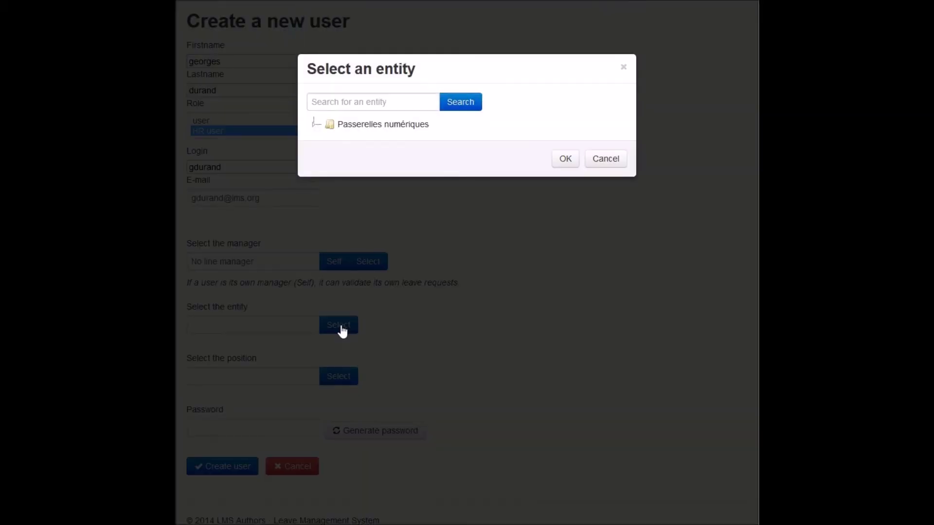
click(315, 125)
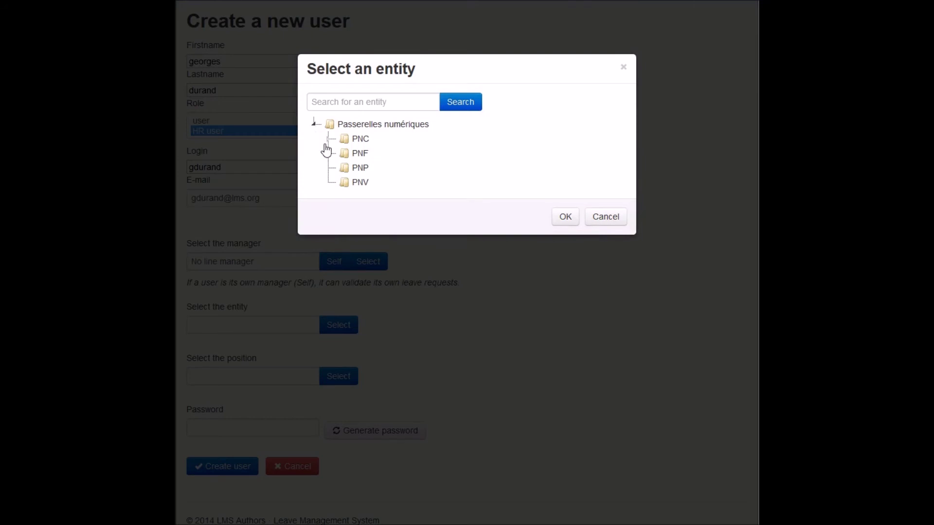
click(328, 141)
click(328, 142)
click(379, 170)
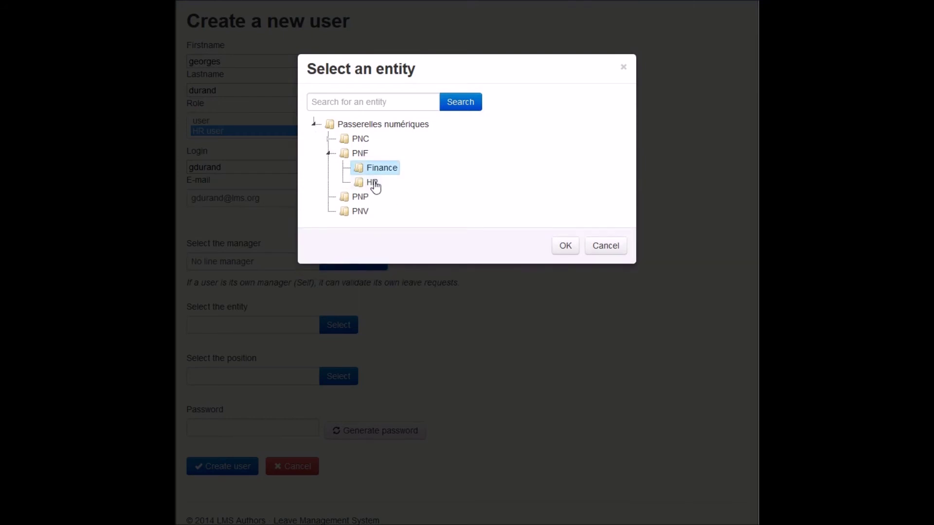
click(372, 190)
click(328, 139)
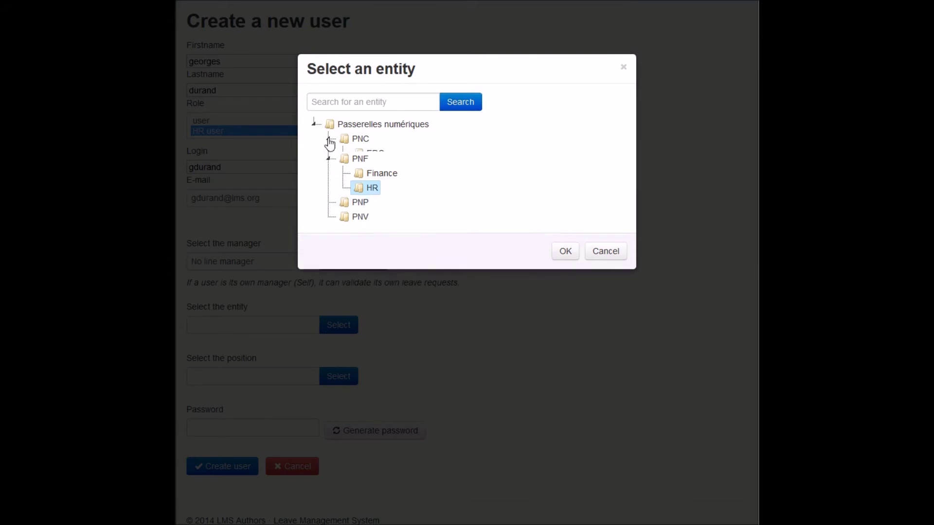
click(365, 153)
click(376, 171)
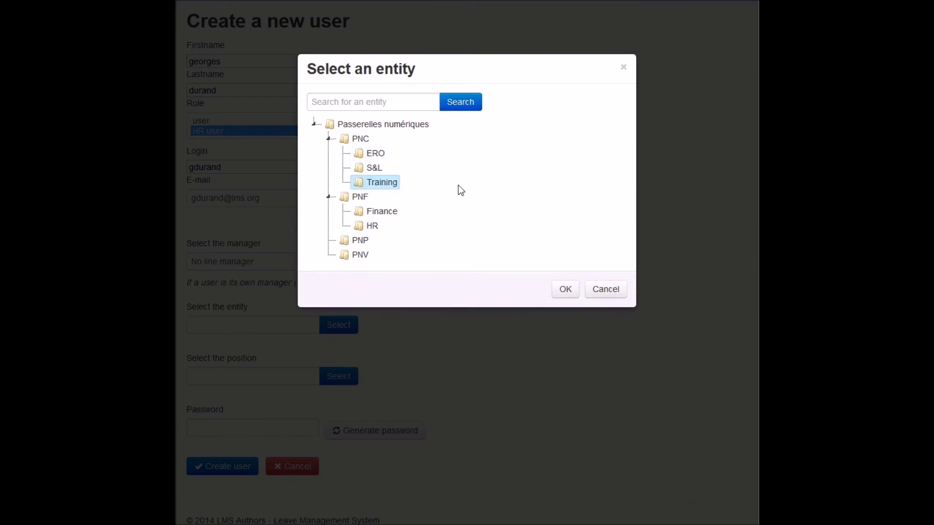
click(358, 247)
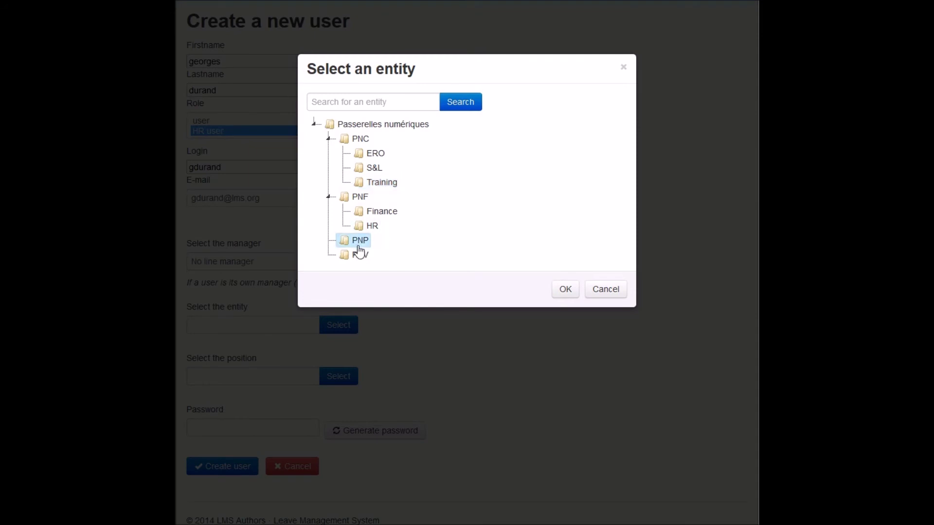
Search the entity tree for 'ERO' and confirm ERO as the user's entity.
click(391, 99)
text(ERO)
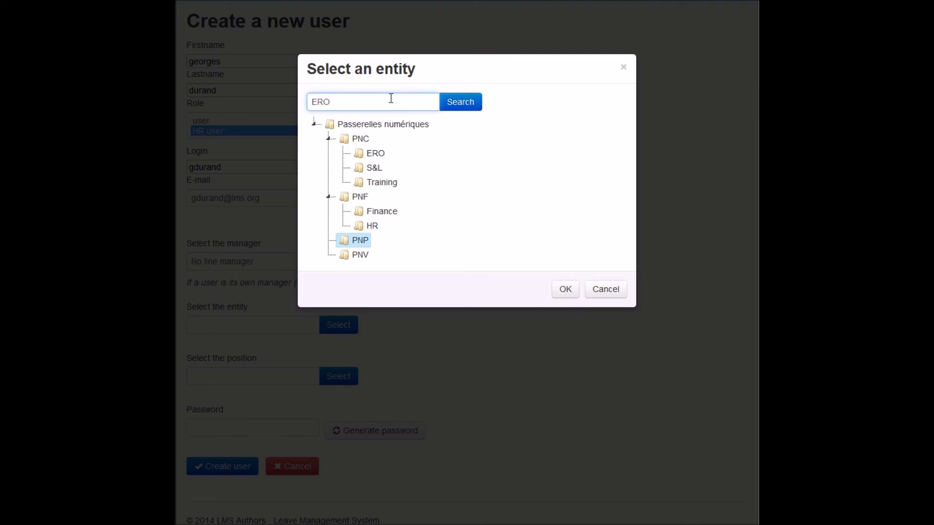
click(447, 108)
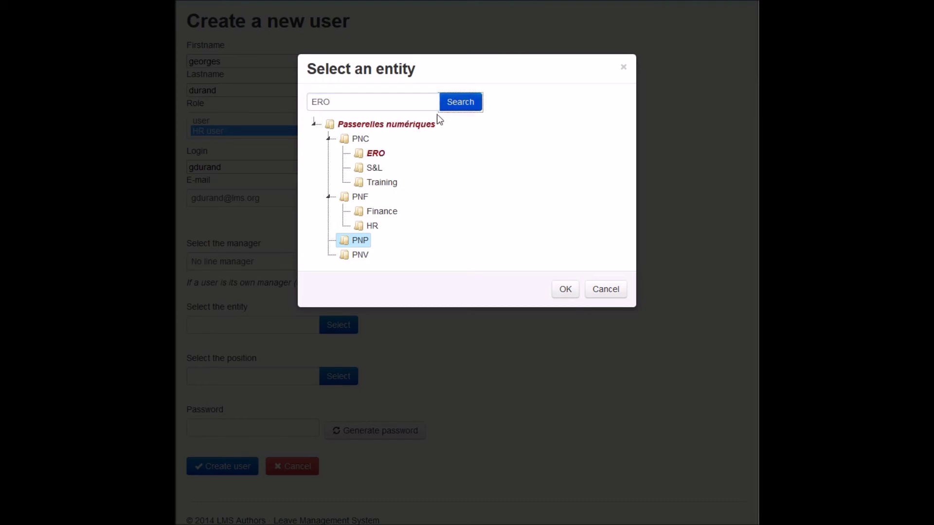
click(375, 154)
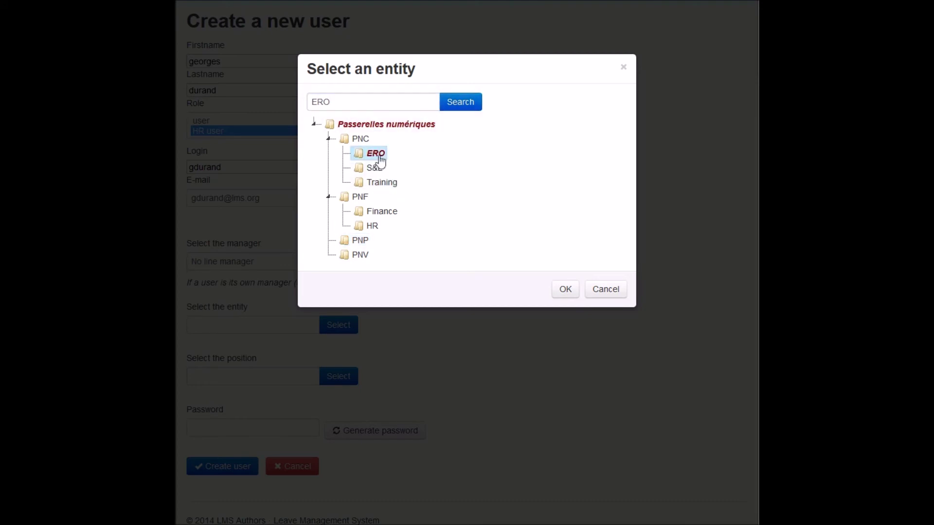
click(562, 290)
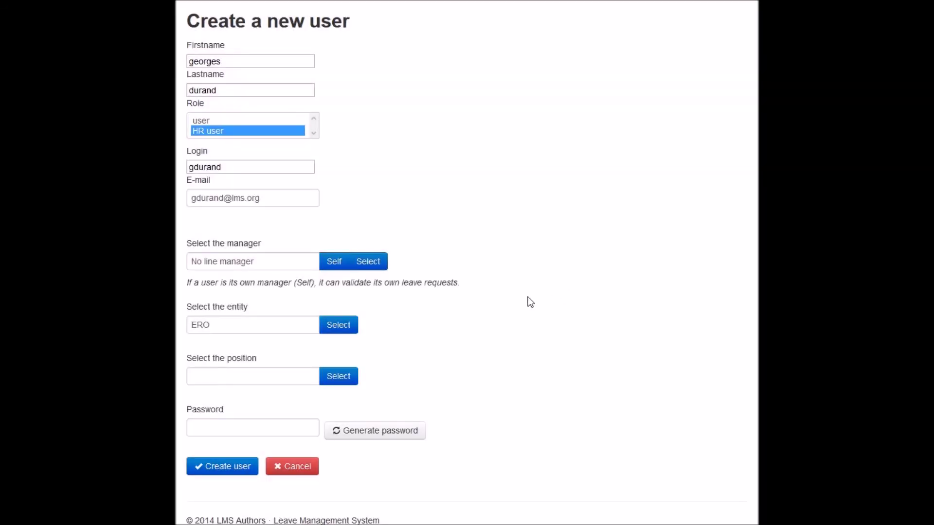
click(301, 377)
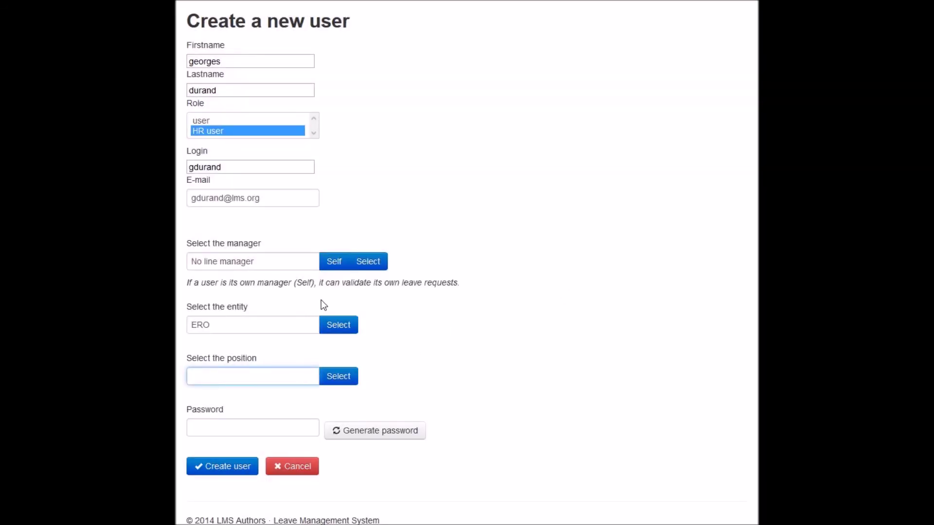
Filter positions by 'ERO' and assign ERO Manager as the user's position.
click(339, 383)
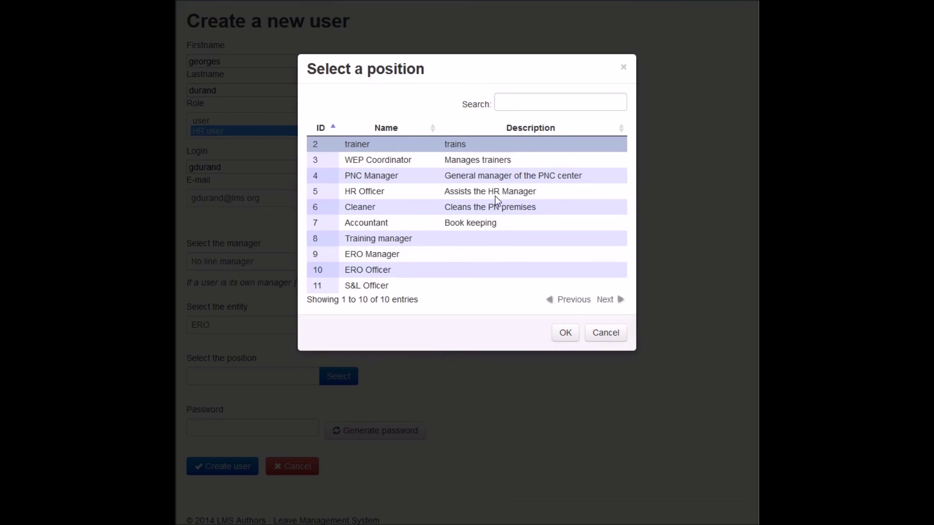
click(513, 102)
text(E)
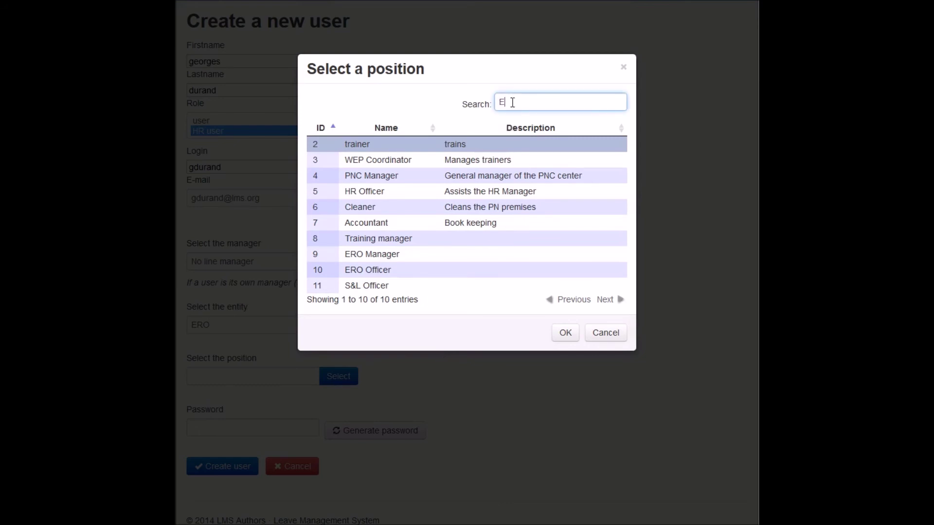
text(RO)
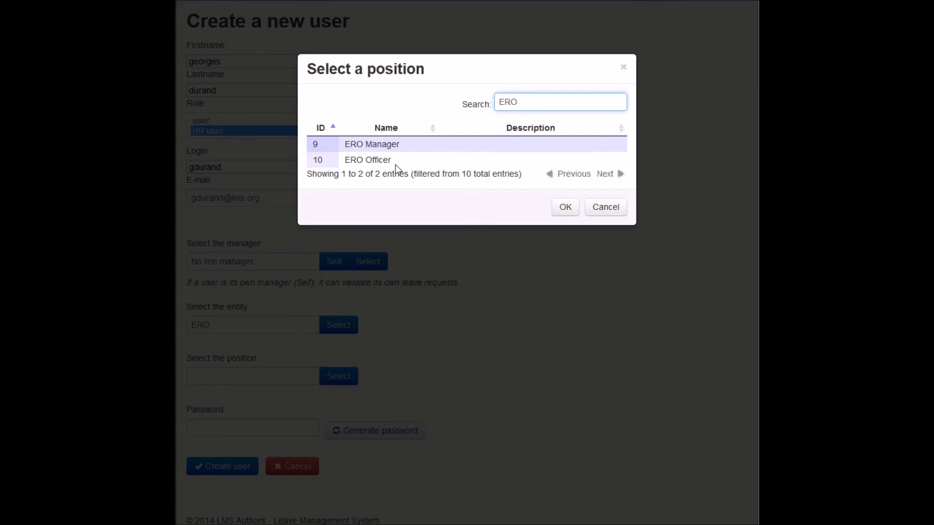
click(384, 145)
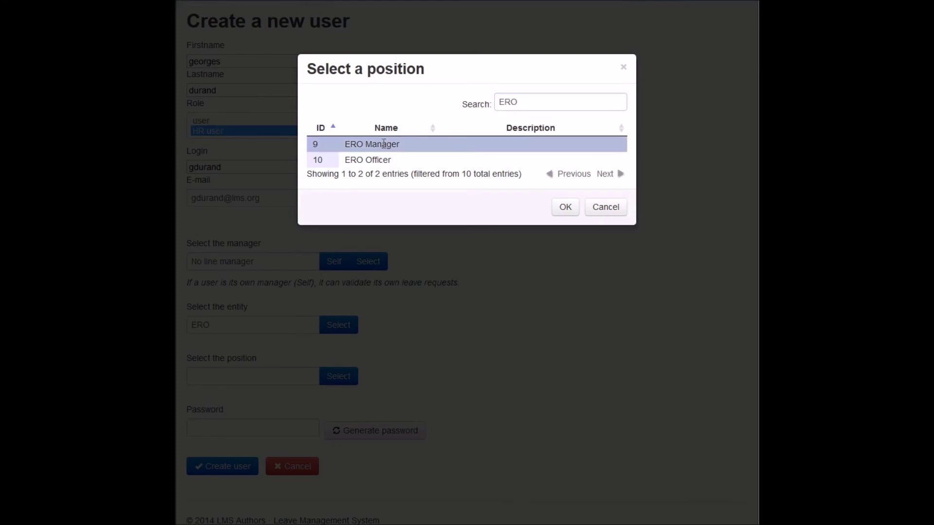
click(565, 208)
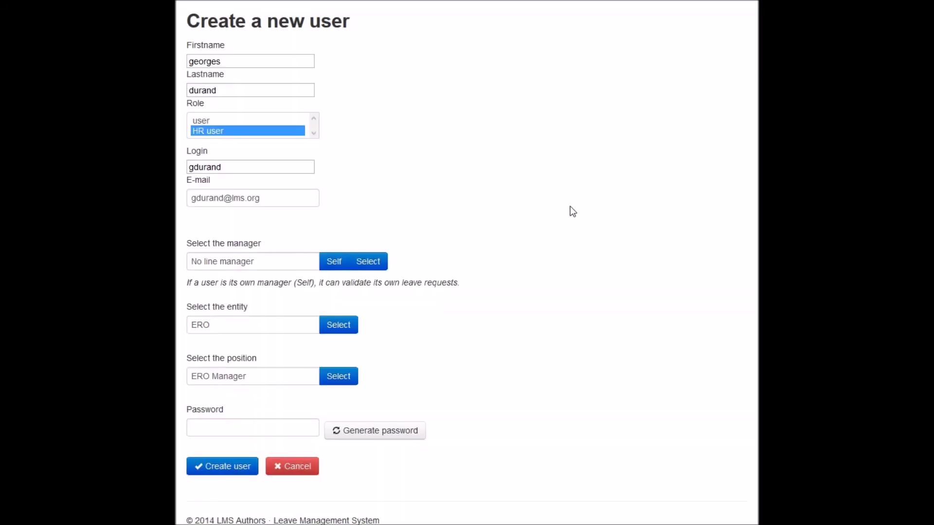
Replace the typed password with a generated one and submit the form with Create user.
click(267, 423)
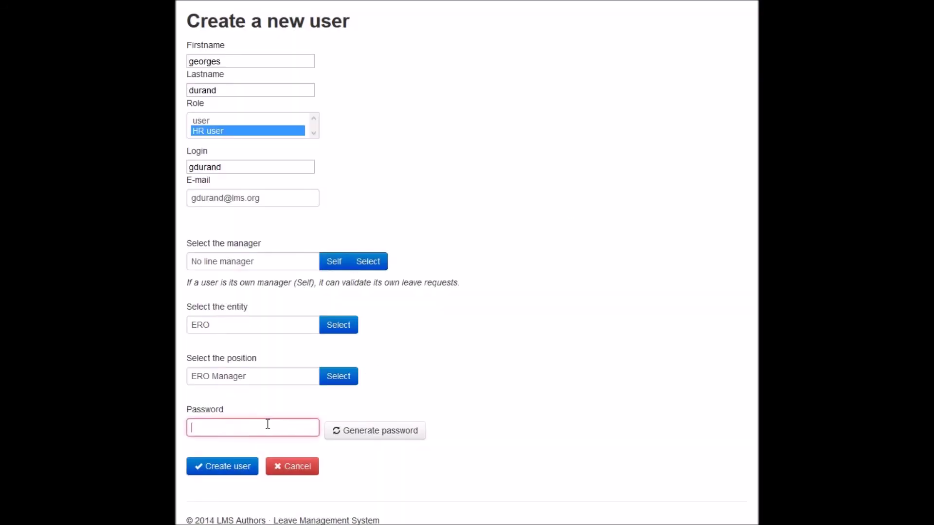
click(364, 436)
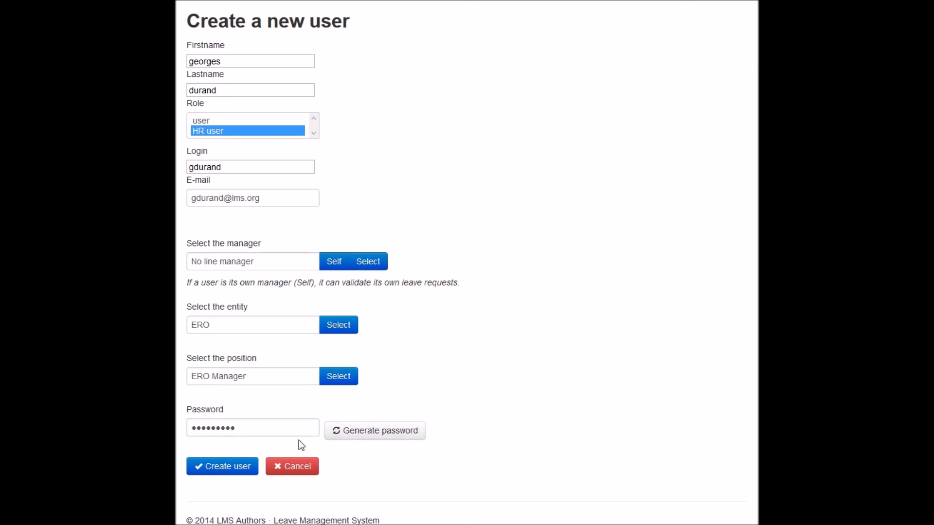
click(219, 468)
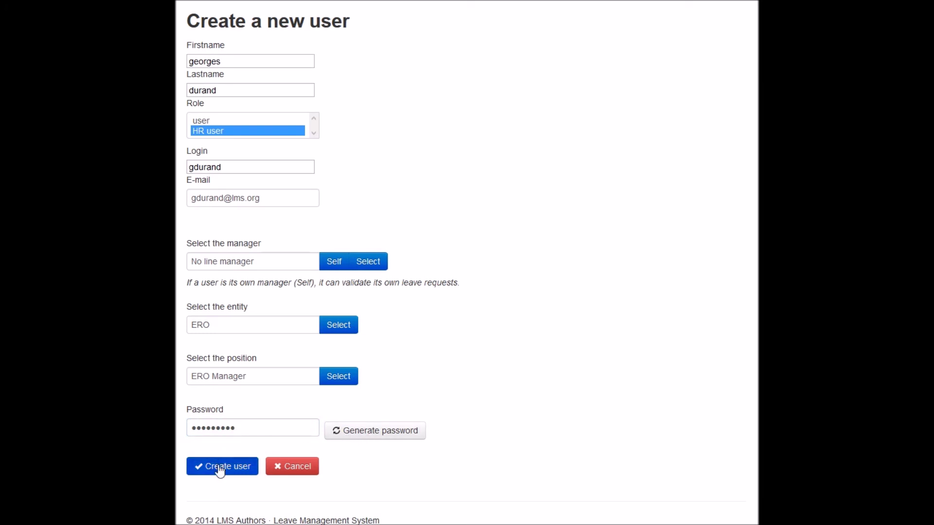
click(220, 468)
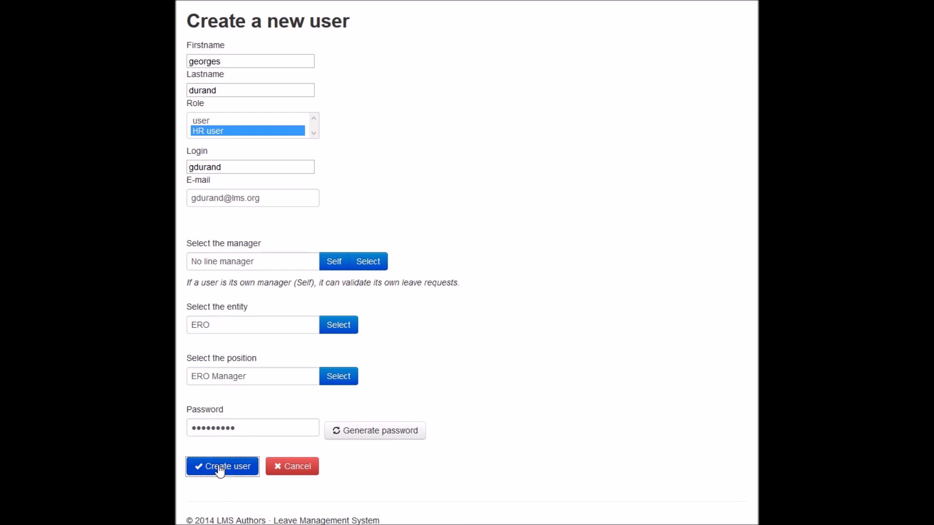